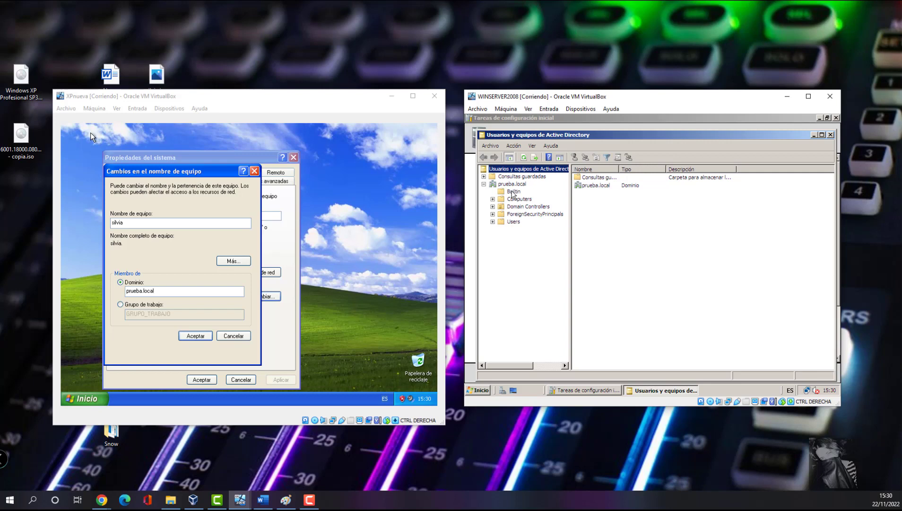
- Browse prueba.local's Builtin, Computers, Domain Controllers and Users containers, ending on Users
{"action": "left_click", "coordinate": [512, 192]}
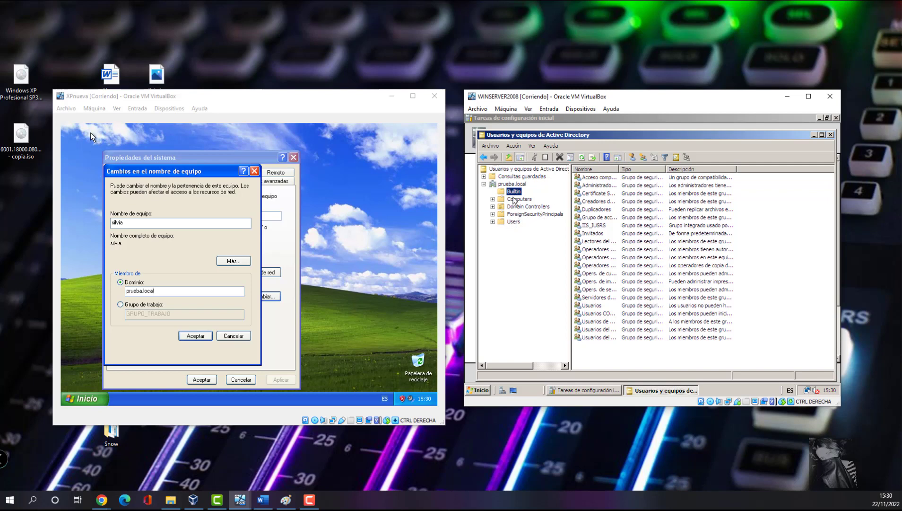
{"action": "left_click", "coordinate": [518, 199]}
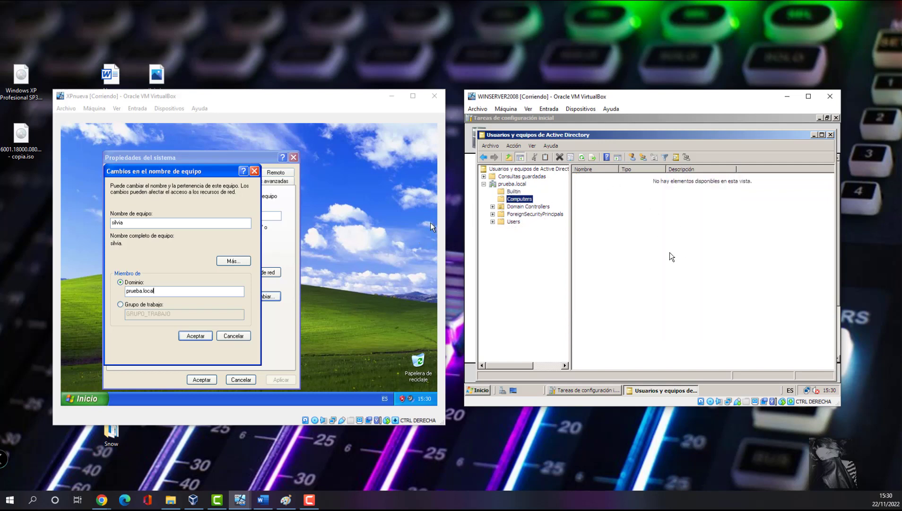
{"action": "left_click", "coordinate": [529, 207]}
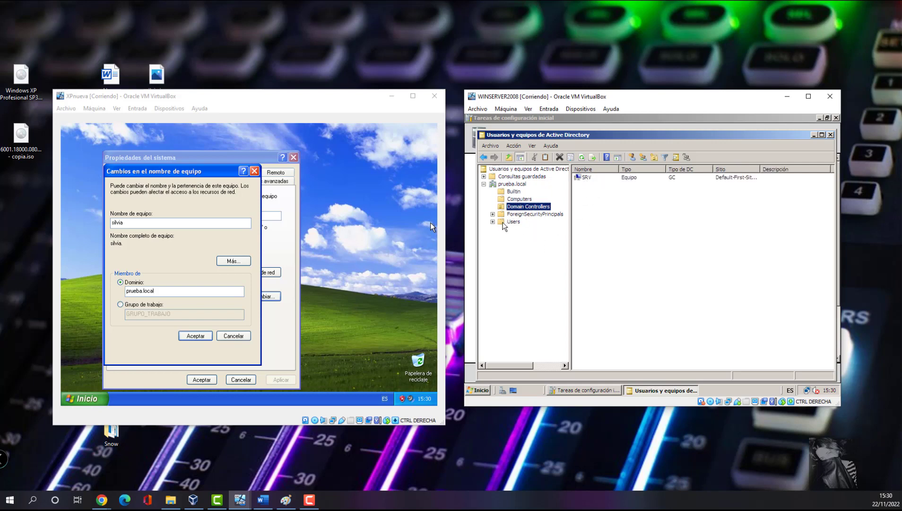
{"action": "left_click", "coordinate": [514, 222]}
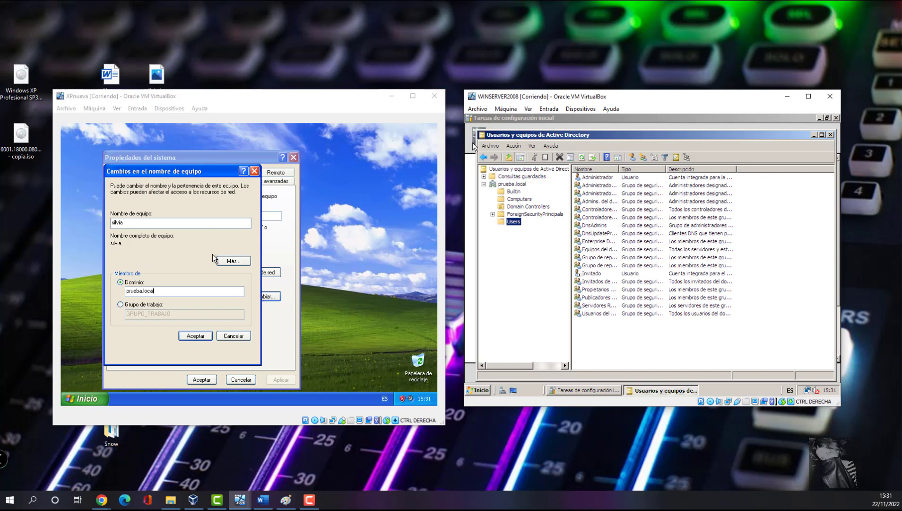
- Join XP to prueba.local with an authorized account's credentials, accepting the welcome and restart notices
{"action": "left_click", "coordinate": [193, 337]}
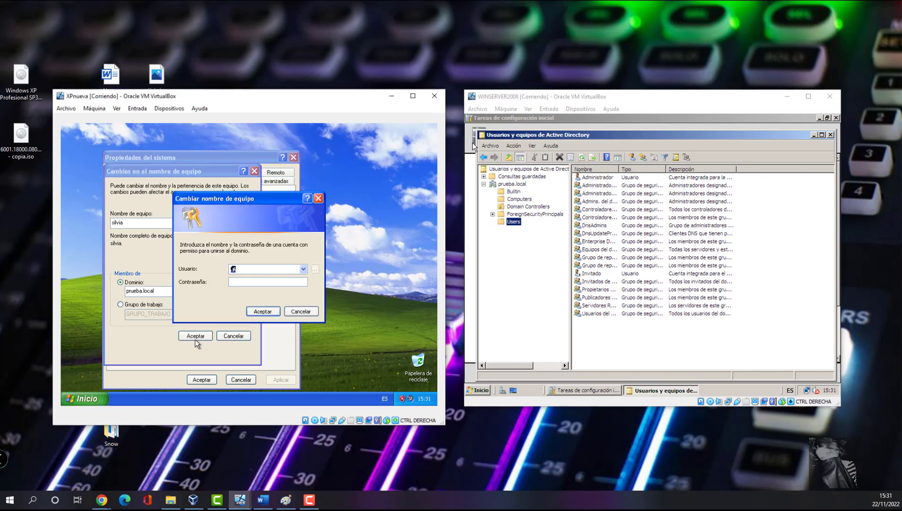
{"action": "left_click", "coordinate": [263, 268]}
{"action": "left_click", "coordinate": [272, 282]}
{"action": "type", "text": "a••••"}
{"action": "key", "text": "Return"}
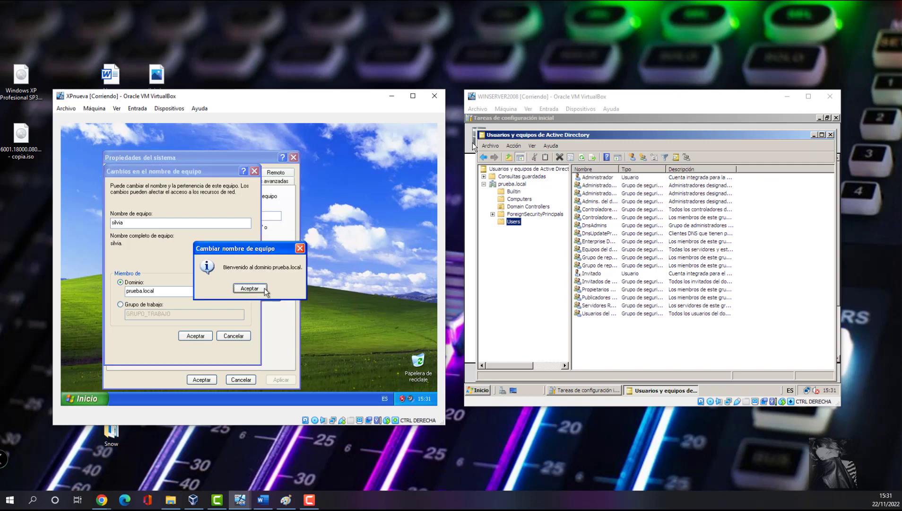
{"action": "left_click", "coordinate": [255, 292]}
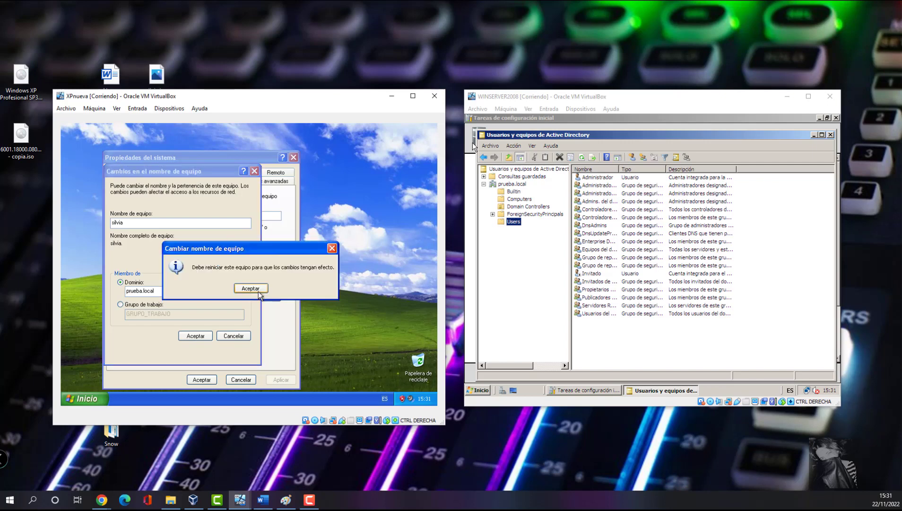
{"action": "left_click", "coordinate": [249, 289]}
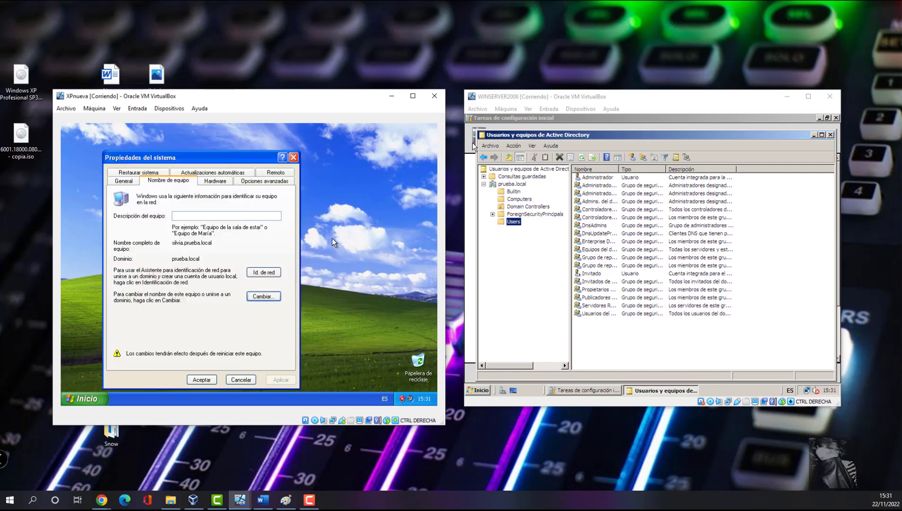
{"action": "left_click", "coordinate": [207, 379]}
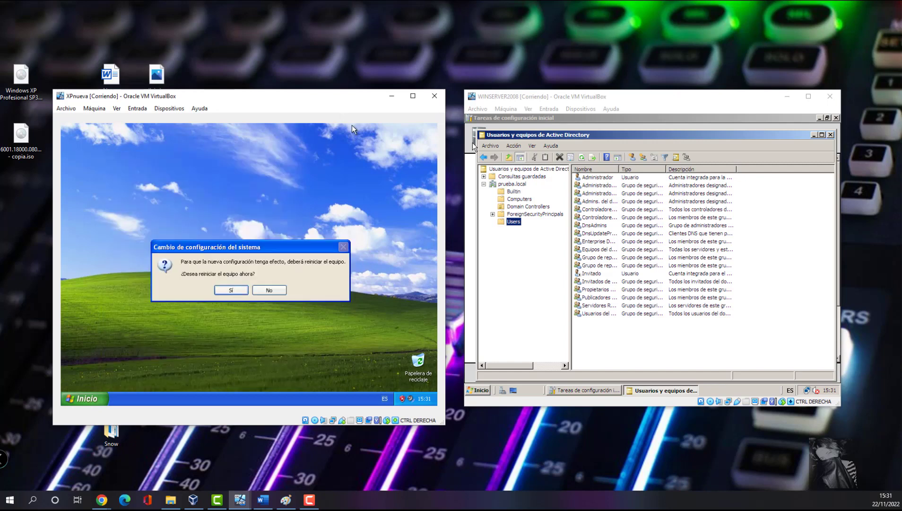
- Restart XP and send Ctrl-Alt-Del to bring up the logon dialog
{"action": "left_click", "coordinate": [227, 291]}
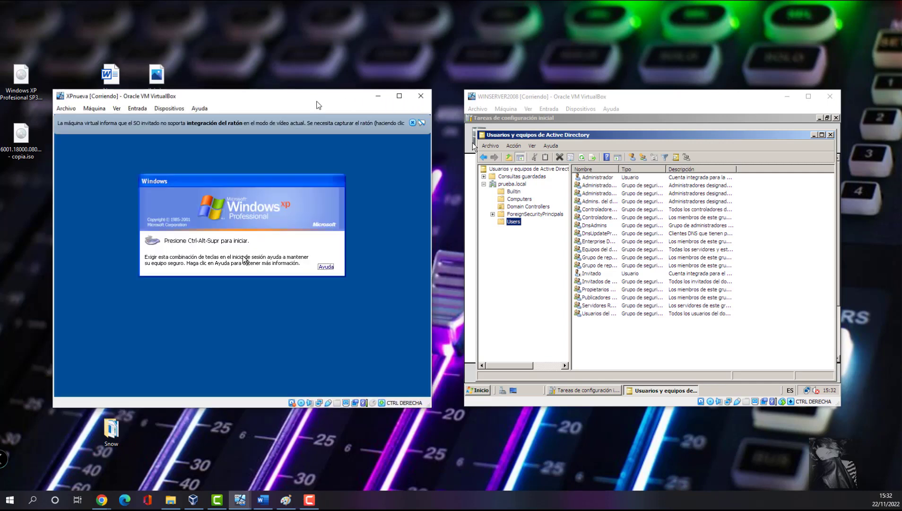
{"action": "left_click", "coordinate": [412, 123]}
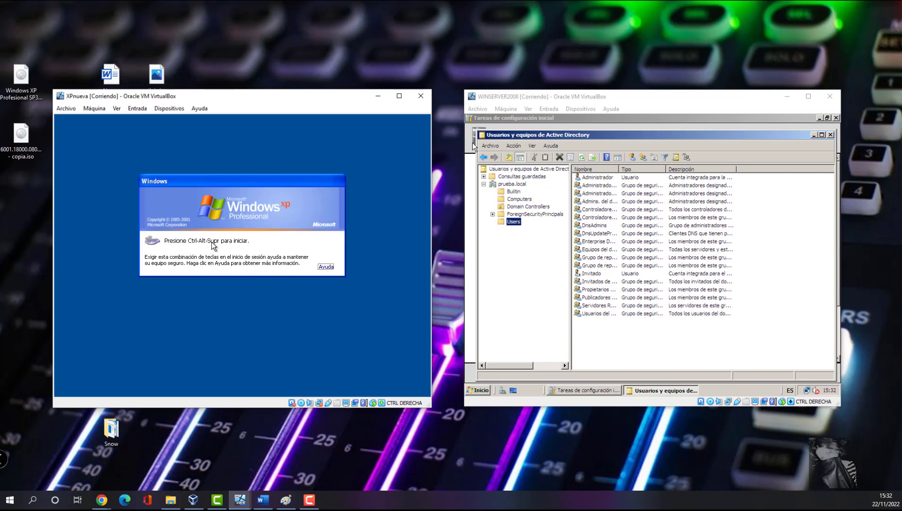
{"action": "left_click", "coordinate": [144, 110]}
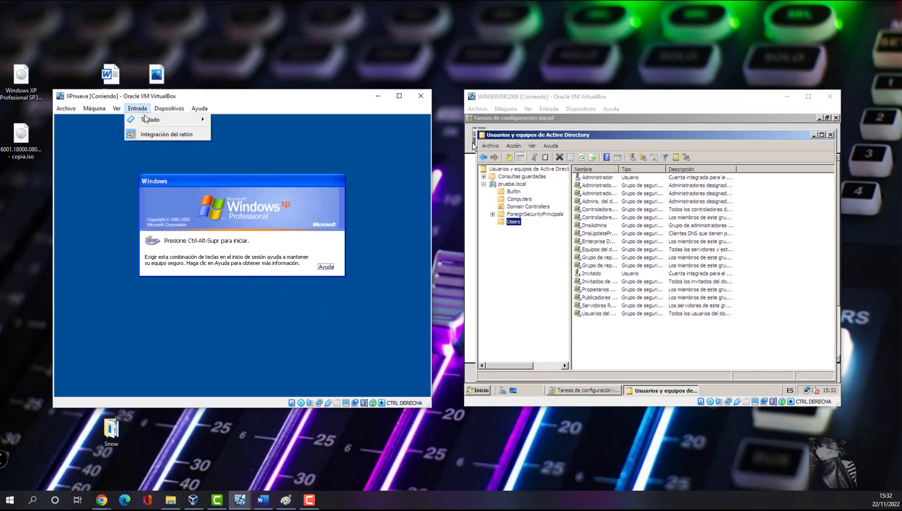
{"action": "mouse_move", "coordinate": [146, 119]}
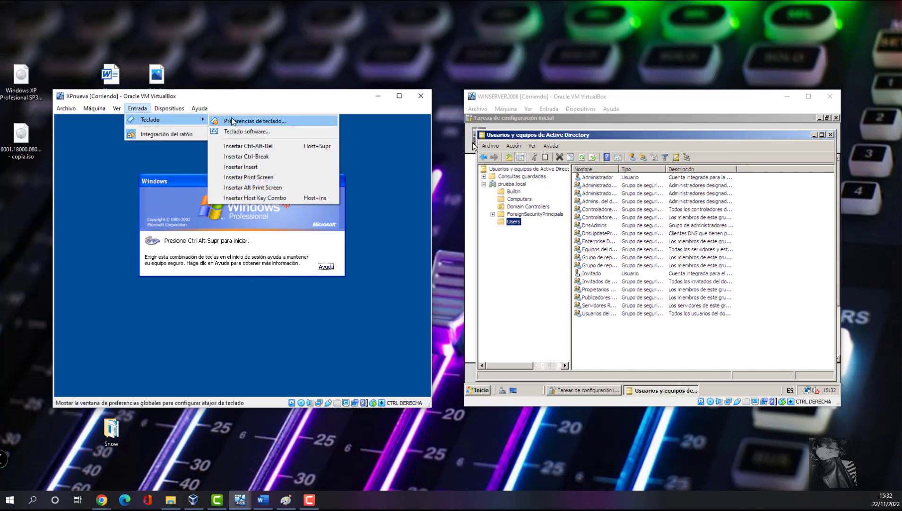
{"action": "left_click", "coordinate": [248, 147]}
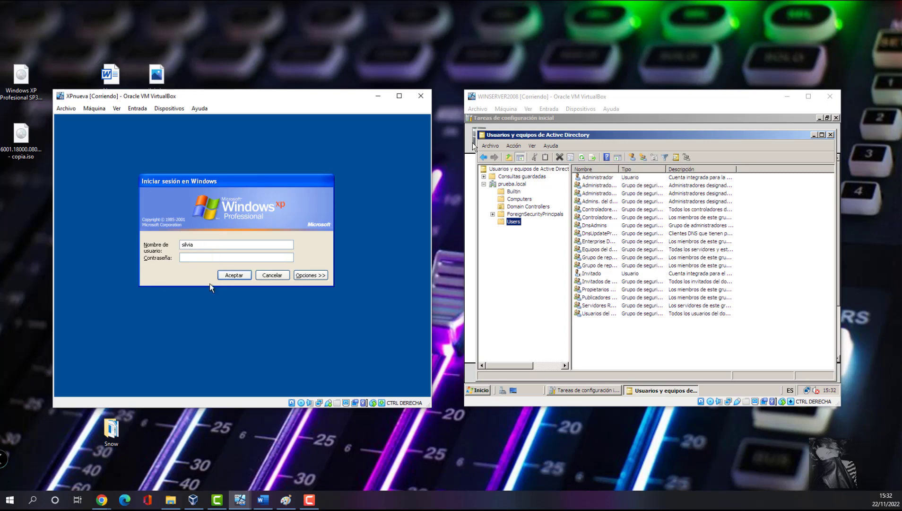
- Log on to the PRUEBA domain as Administrador
{"action": "left_click", "coordinate": [324, 279]}
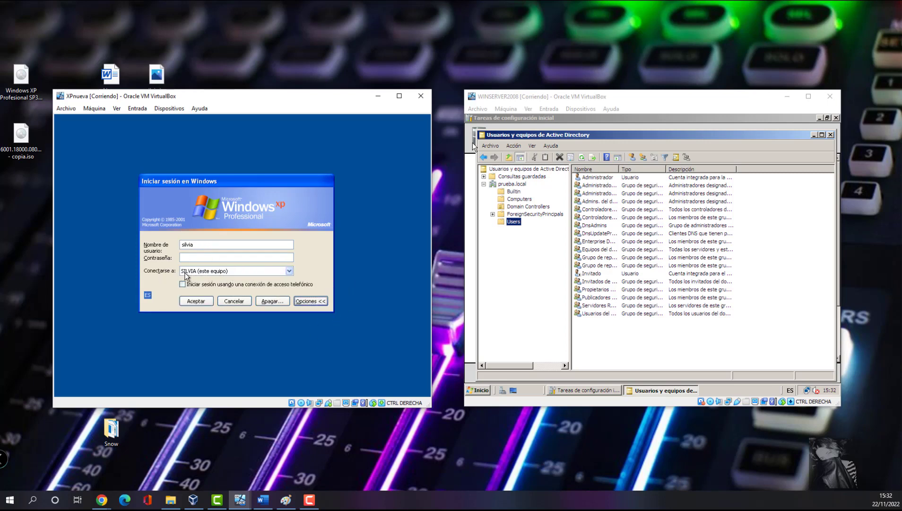
{"action": "left_click", "coordinate": [246, 272]}
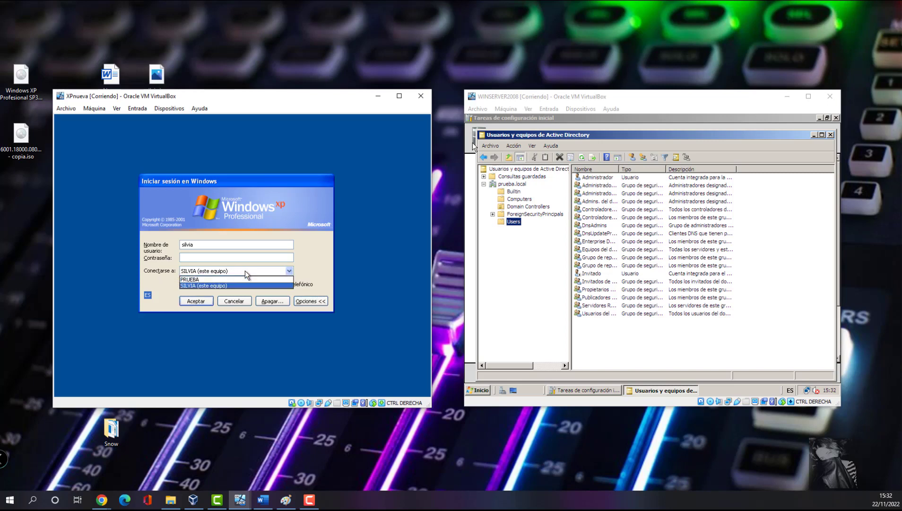
{"action": "left_click", "coordinate": [199, 280]}
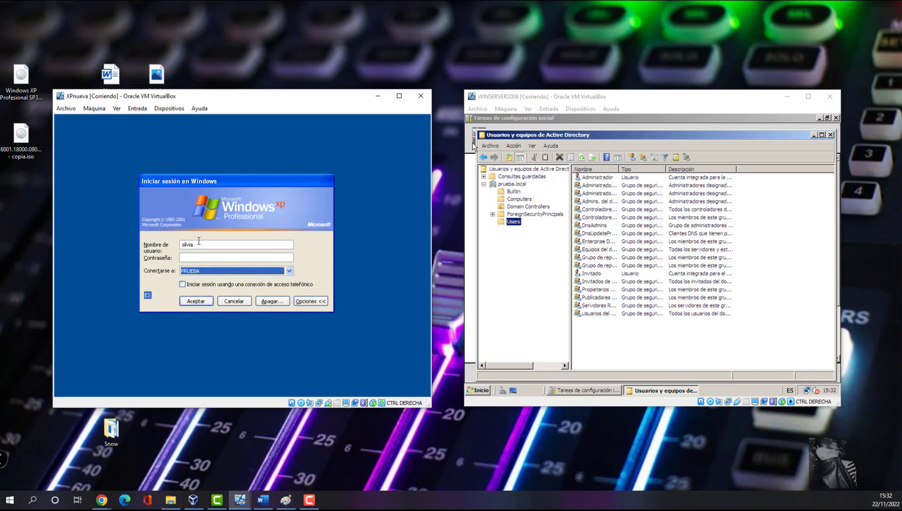
{"action": "left_click_drag", "start_coordinate": [199, 244], "coordinate": [173, 245]}
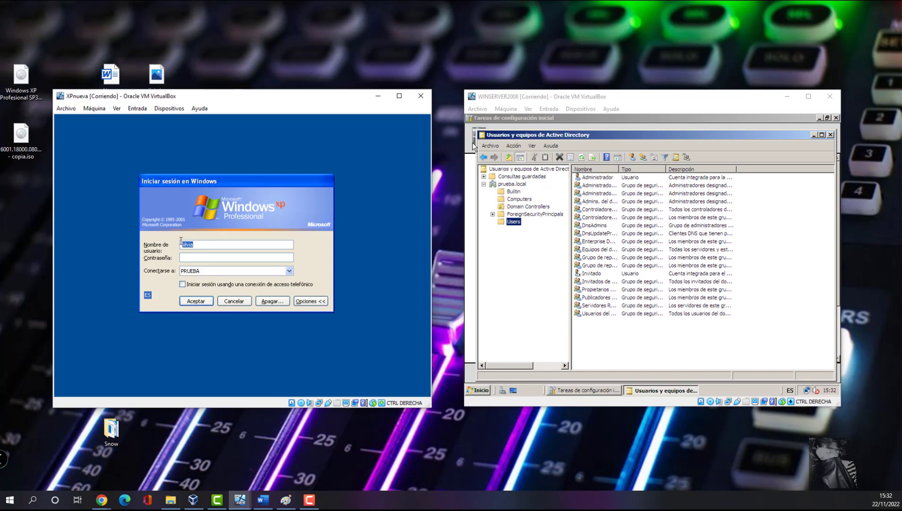
{"action": "type", "text": "Administrador"}
{"action": "key", "text": "Return"}
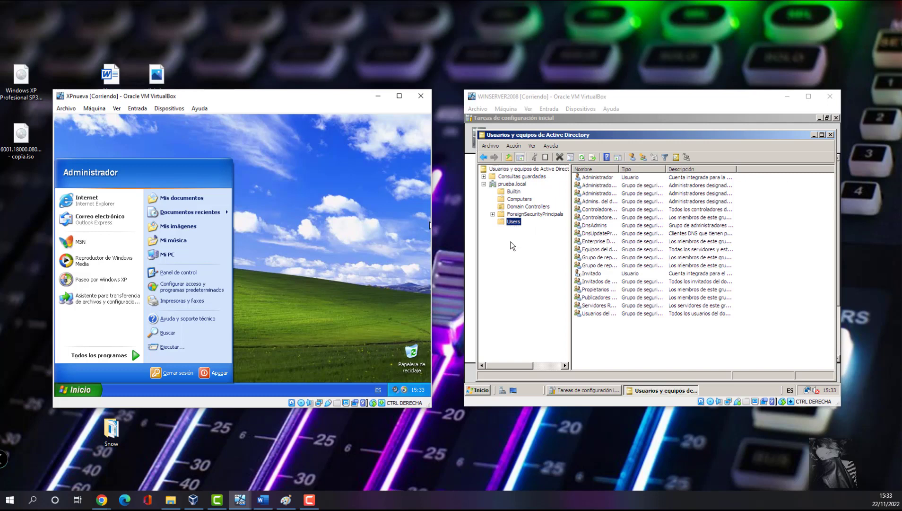
- Start a new user in prueba.local via Nuevo > Usuario, named PEPE
{"action": "left_click", "coordinate": [512, 184]}
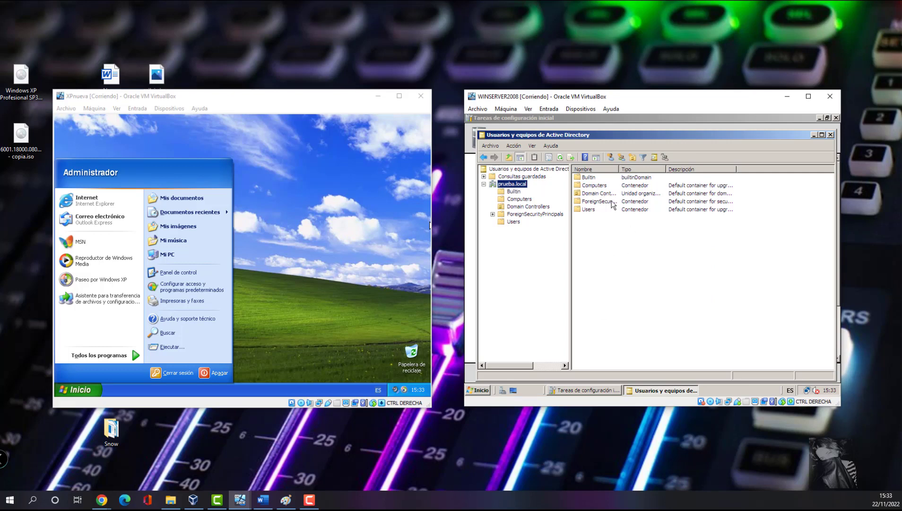
{"action": "right_click", "coordinate": [599, 239]}
{"action": "mouse_move", "coordinate": [629, 296]}
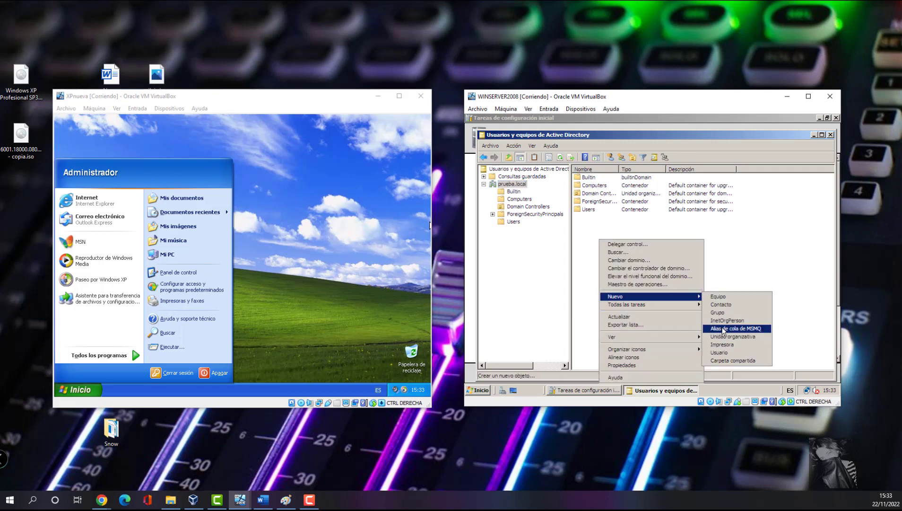
{"action": "left_click", "coordinate": [719, 352]}
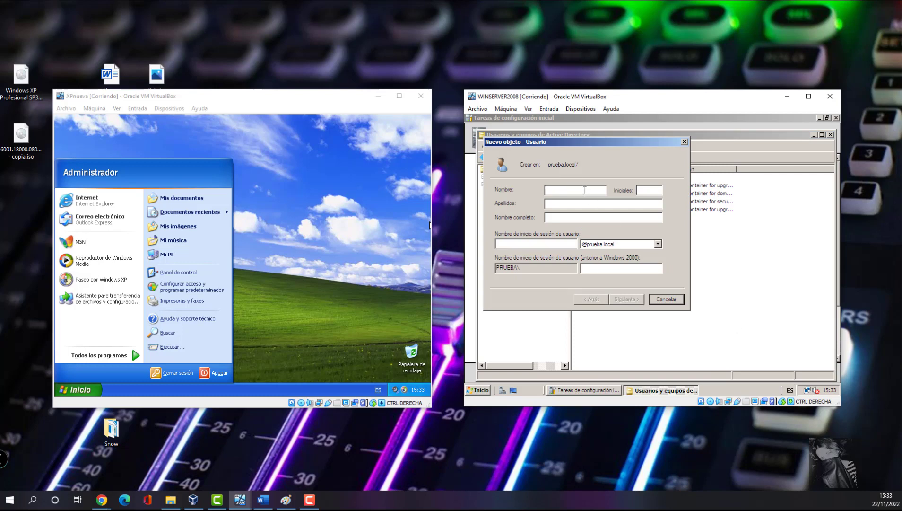
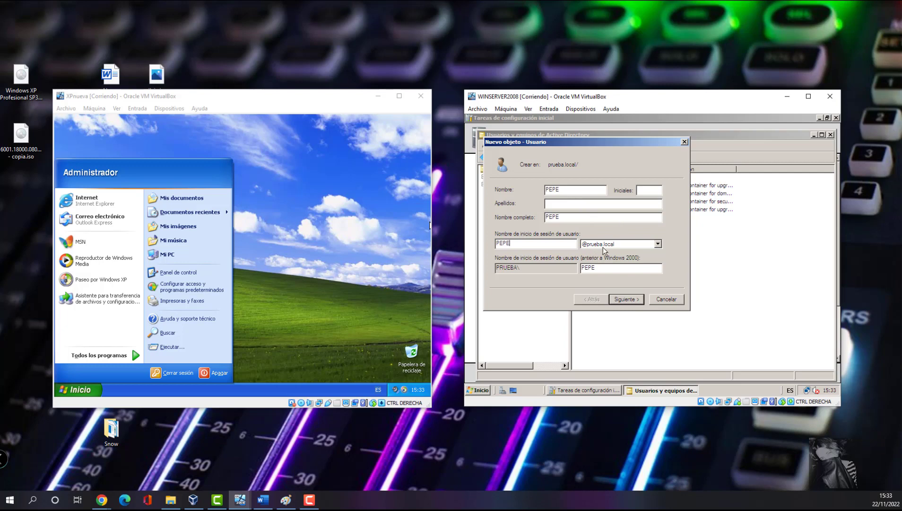
{"action": "left_click", "coordinate": [634, 301]}
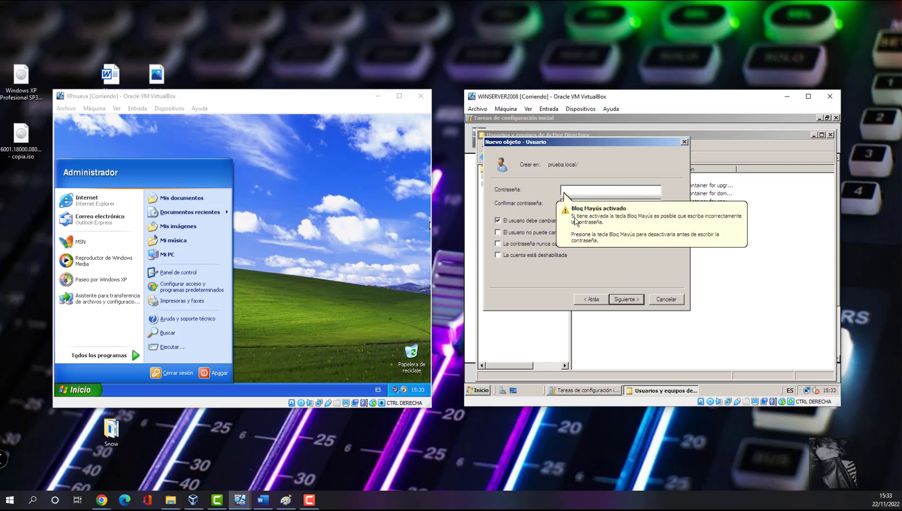
- Set and confirm PEPE's password, then finish creating the account
{"action": "left_click", "coordinate": [576, 221]}
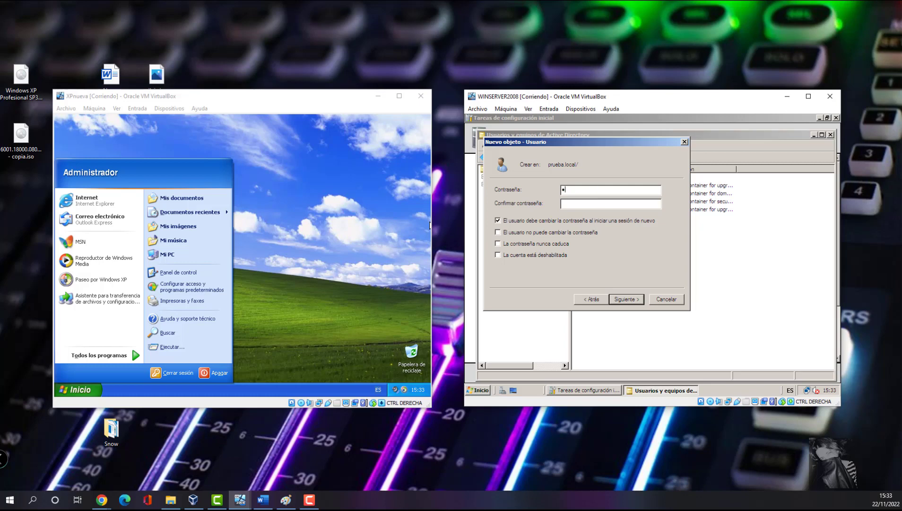
{"action": "key", "text": "Tab"}
{"action": "left_click", "coordinate": [630, 301]}
{"action": "left_click", "coordinate": [626, 298]}
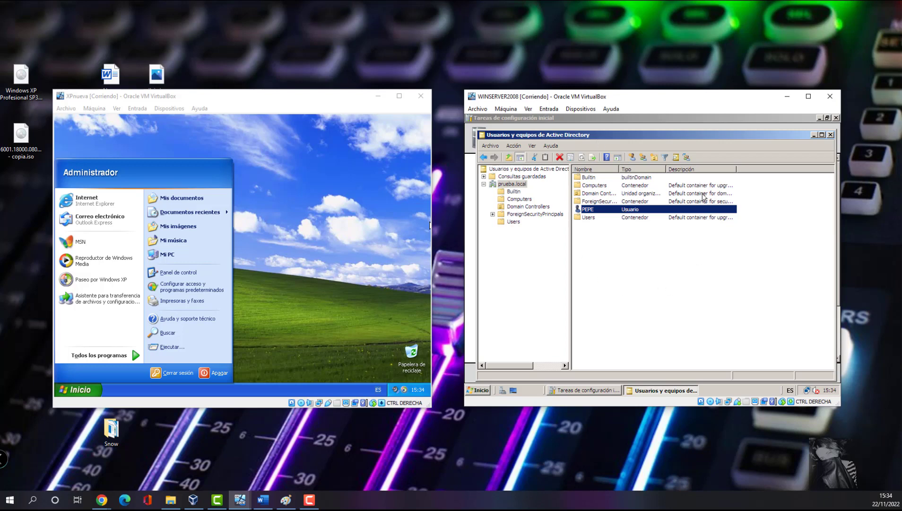
- Log off Administrador and send Ctrl-Alt-Del to reach the XP logon dialog
{"action": "left_click", "coordinate": [185, 375]}
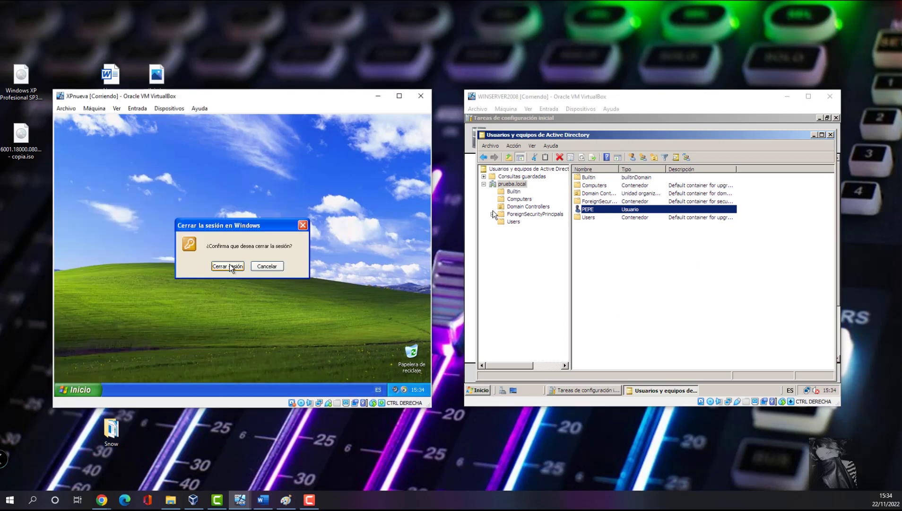
{"action": "left_click", "coordinate": [229, 265]}
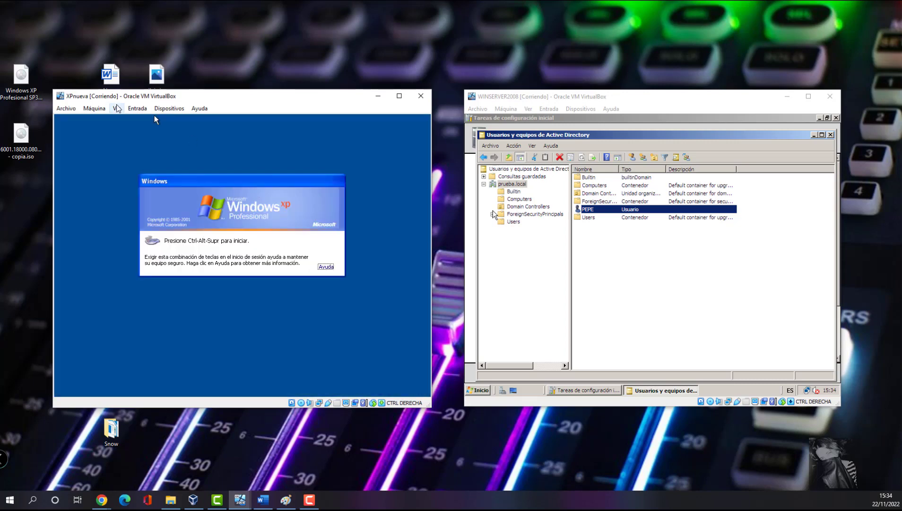
{"action": "left_click", "coordinate": [142, 109]}
{"action": "mouse_move", "coordinate": [151, 119]}
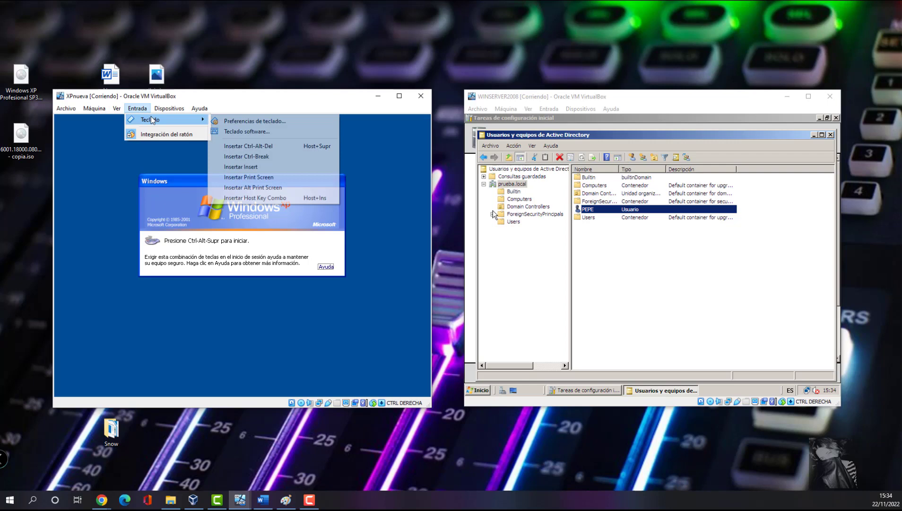
{"action": "left_click", "coordinate": [244, 146]}
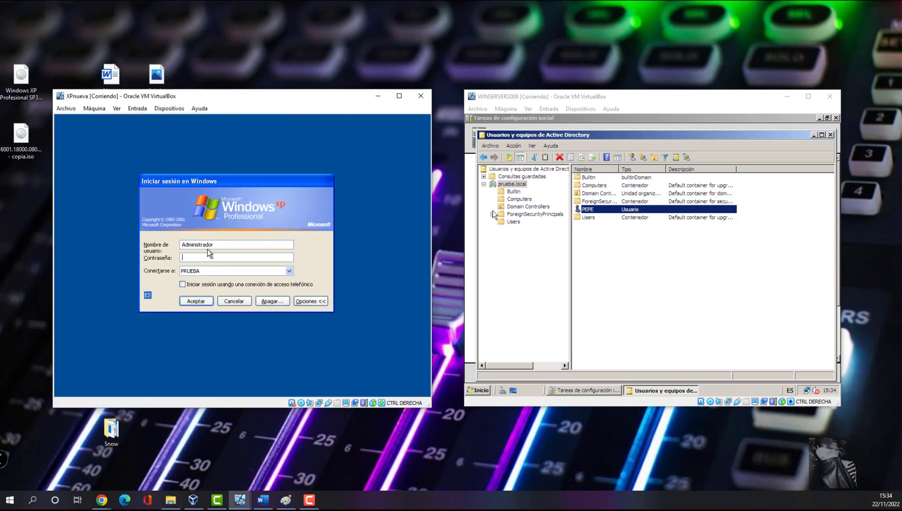
- Log on as pepe and set a new password at the mandatory change prompt
{"action": "double_click", "coordinate": [230, 244]}
{"action": "type", "text": "pepe"}
{"action": "key", "text": "Return"}
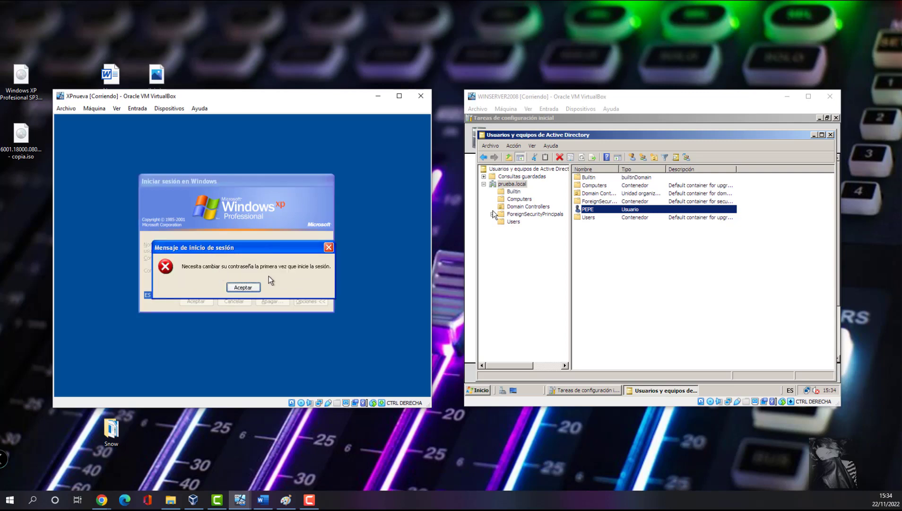
{"action": "left_click", "coordinate": [243, 287]}
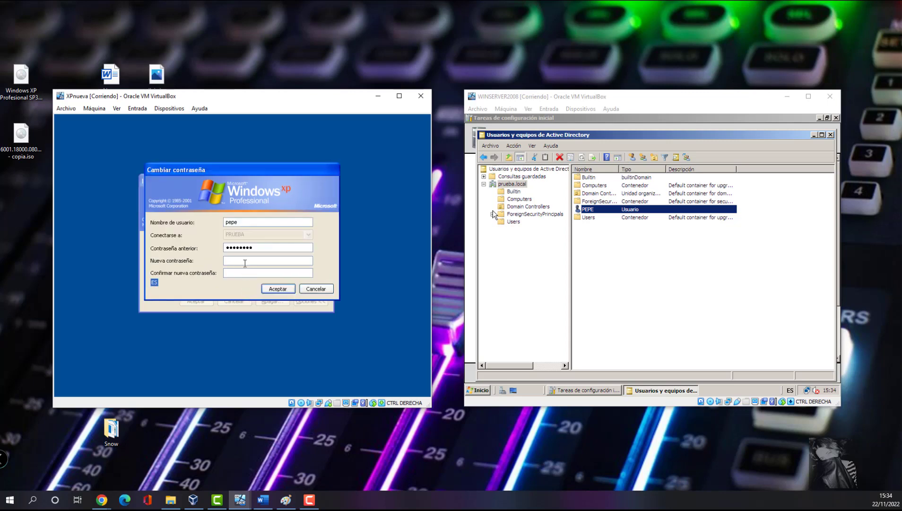
{"action": "left_click", "coordinate": [277, 289]}
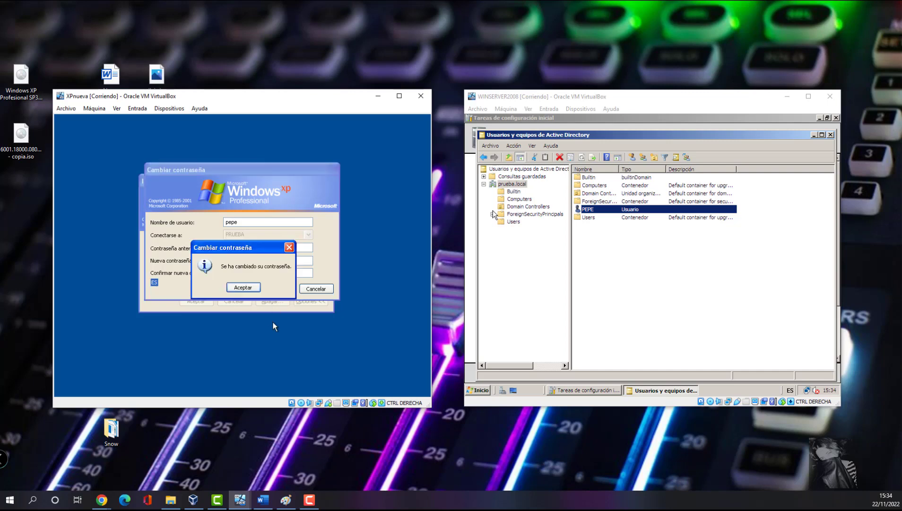
{"action": "left_click", "coordinate": [236, 289]}
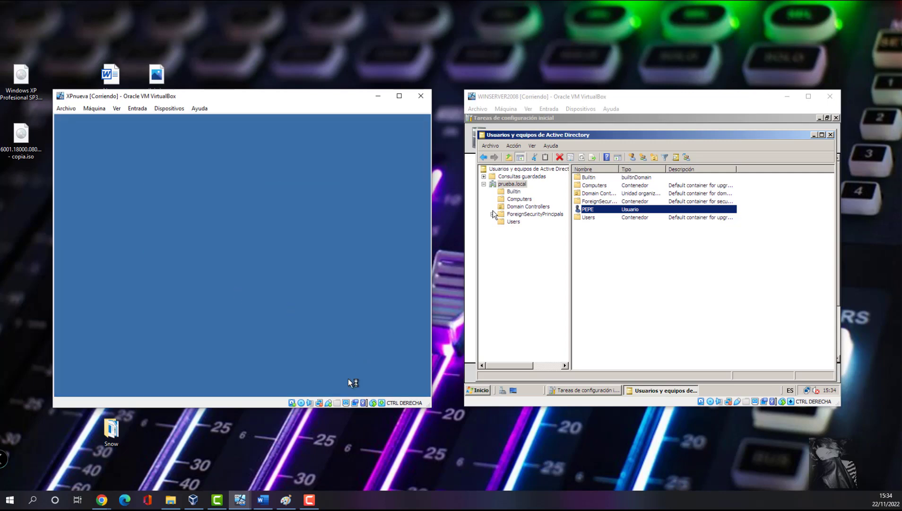